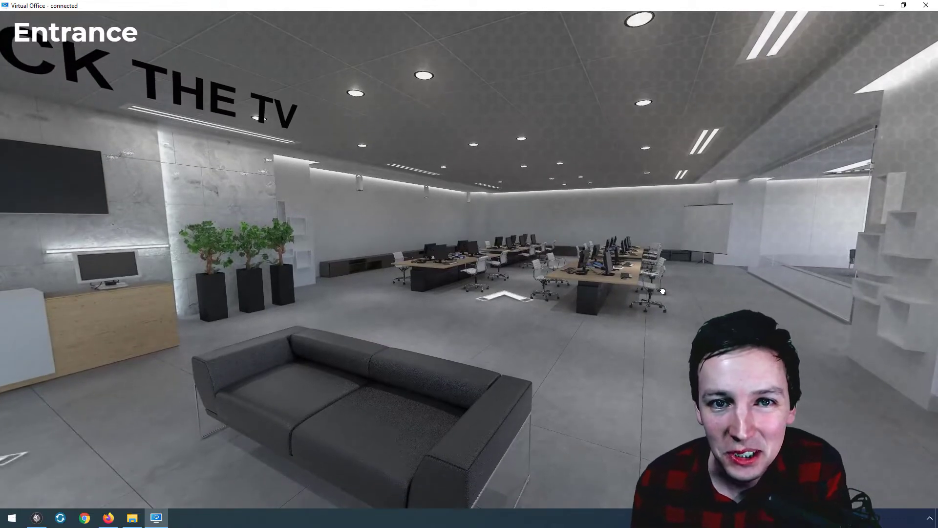
# - Walk through the Desks panorama in the preview, looking toward the whiteboard, then close it
pyautogui.click(508, 296)
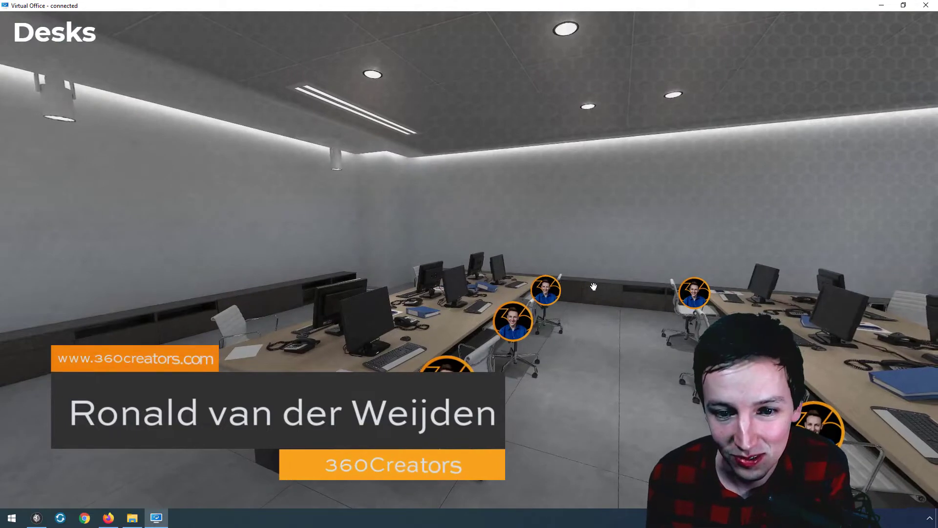
pyautogui.moveTo(606, 278); pyautogui.dragTo(441, 270)
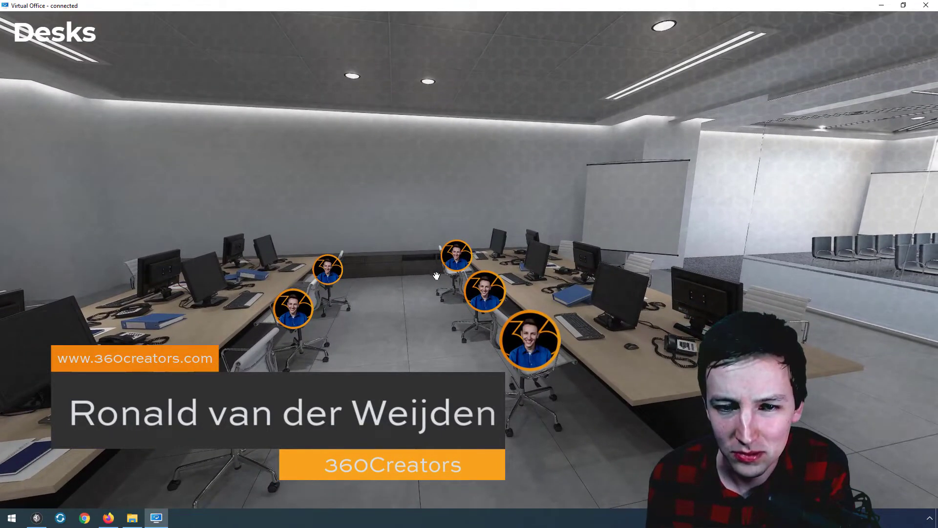
pyautogui.click(528, 276)
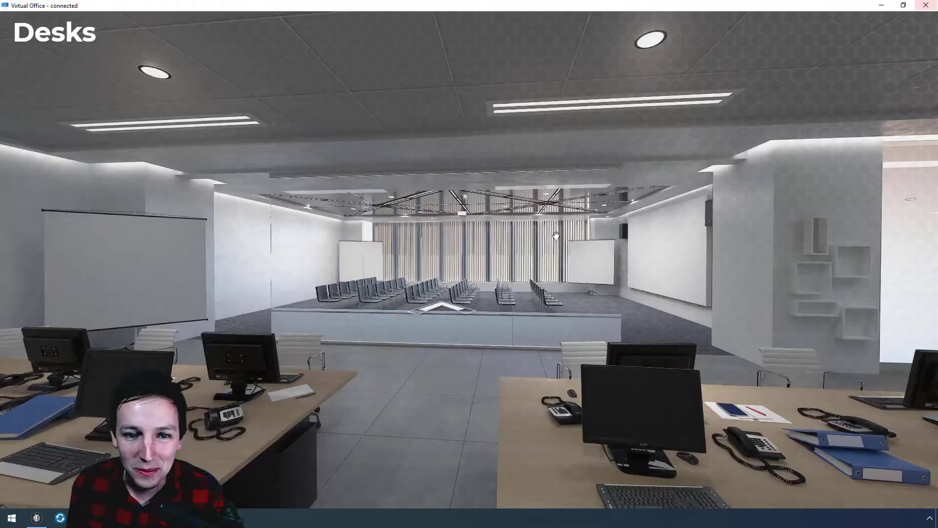
pyautogui.click(926, 5)
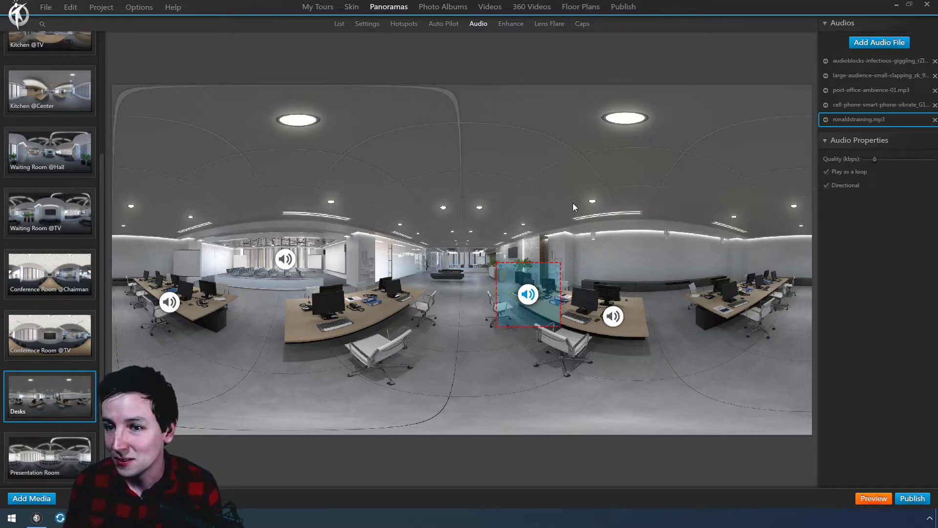
# - Inspect the giggling, clapping, office ambience, phone vibrate and ronaldstraining audio placements
pyautogui.click(863, 63)
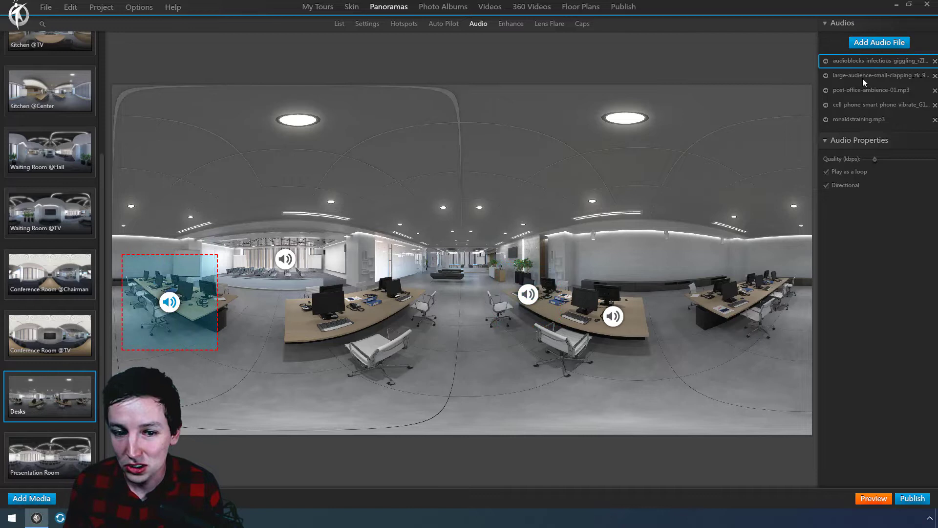
pyautogui.click(863, 76)
pyautogui.click(878, 90)
pyautogui.click(873, 106)
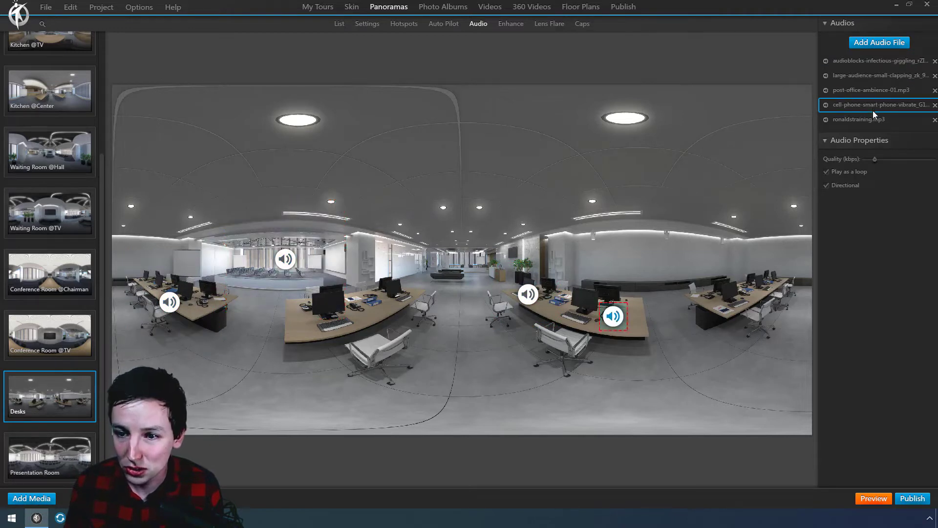
pyautogui.click(872, 118)
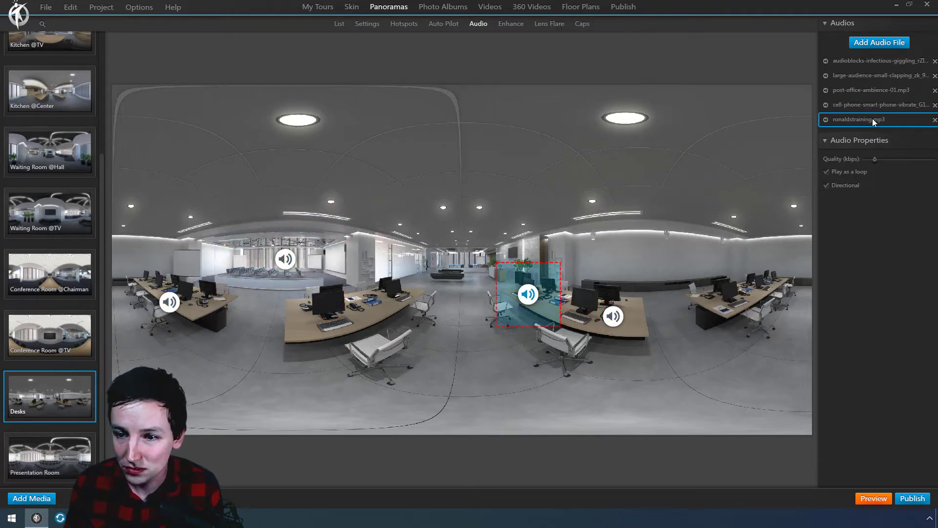
# - Recheck the giggling, clapping and office ambience audios, including the giggling directional settings
pyautogui.click(867, 68)
pyautogui.click(867, 76)
pyautogui.click(867, 92)
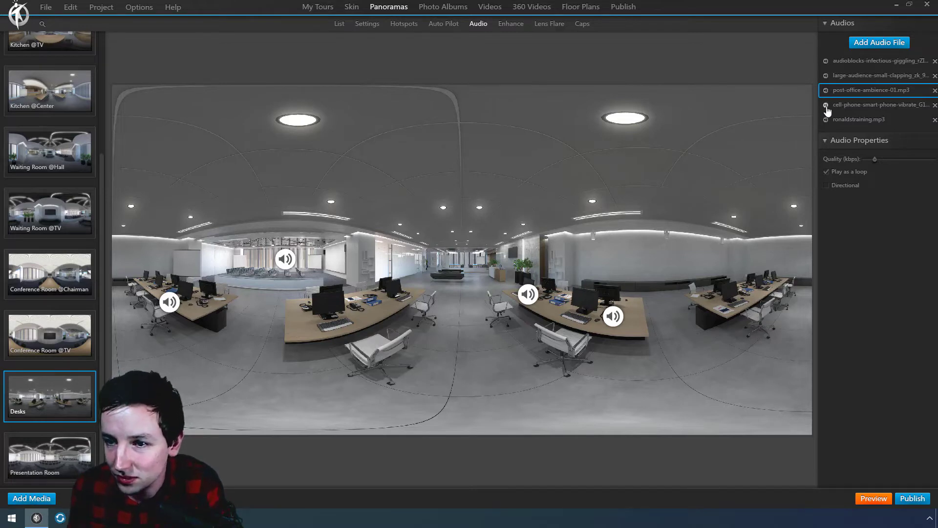
pyautogui.click(843, 63)
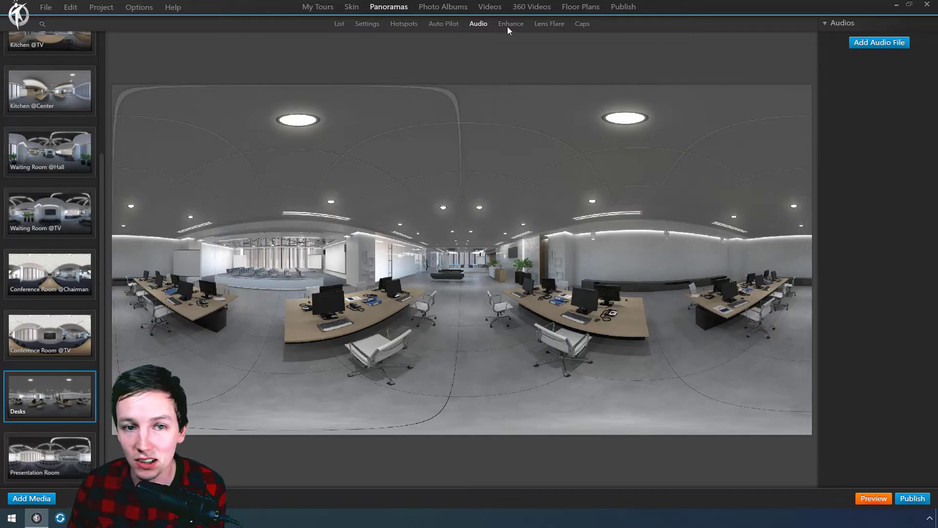
# - Add post-office-ambience-01.mp3 as looping, non-directional audio, then preview the tour
pyautogui.click(883, 44)
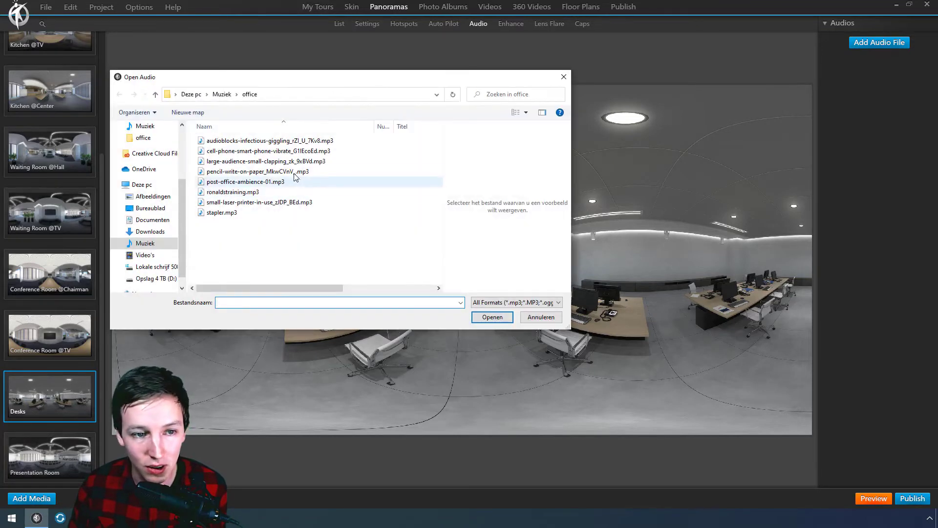
pyautogui.click(251, 165)
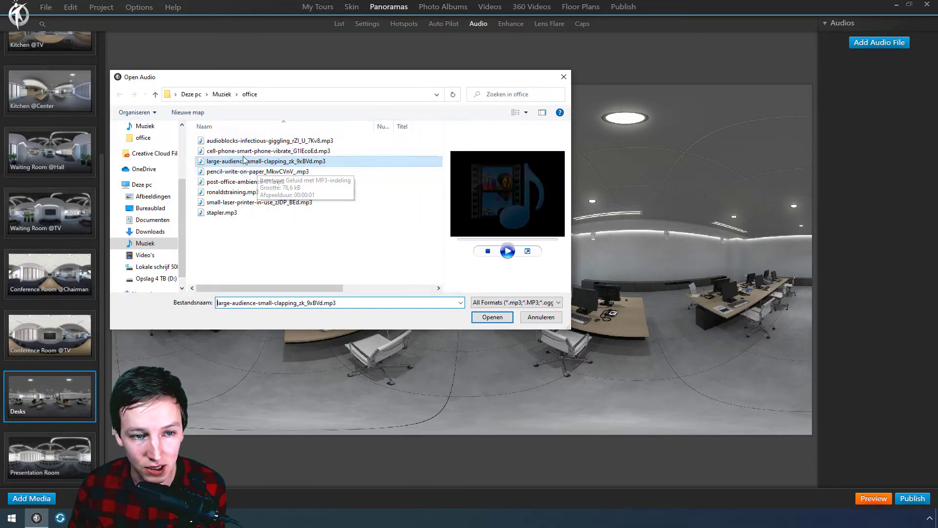
pyautogui.click(243, 182)
pyautogui.click(509, 252)
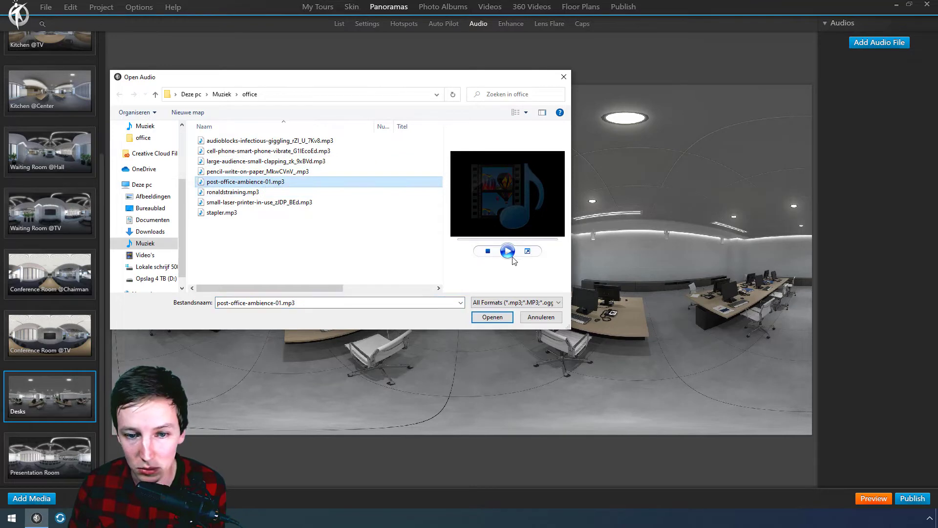
pyautogui.click(492, 317)
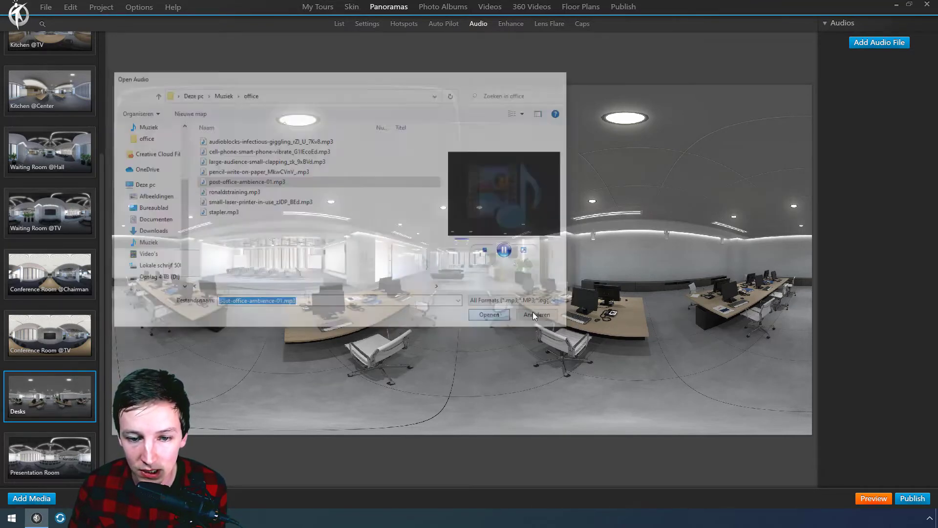
pyautogui.click(855, 62)
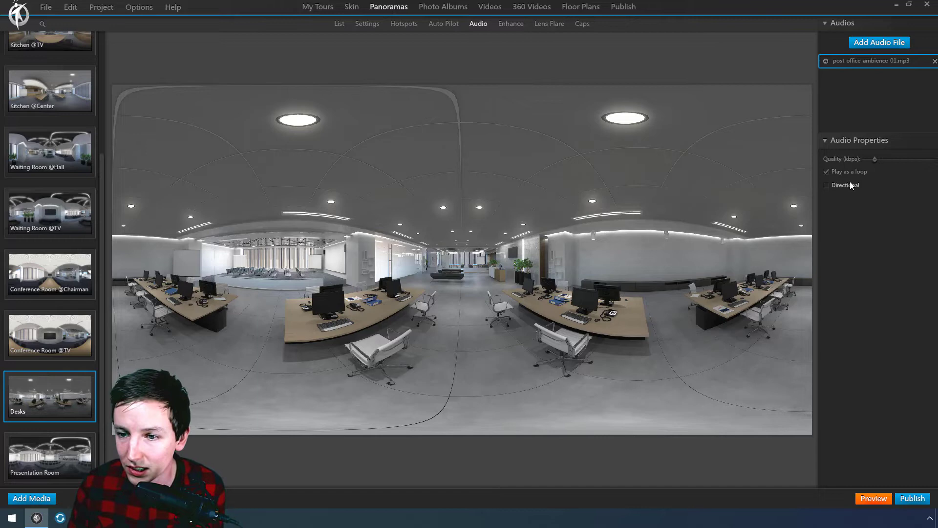
pyautogui.click(874, 499)
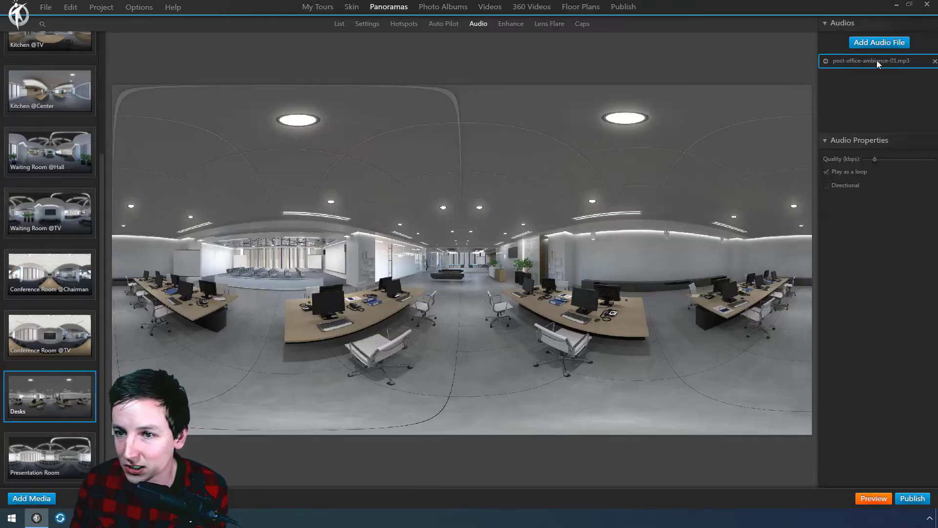
# - Import the audioblocks infectious giggling mp3 into the Desks panorama and select it
pyautogui.click(879, 42)
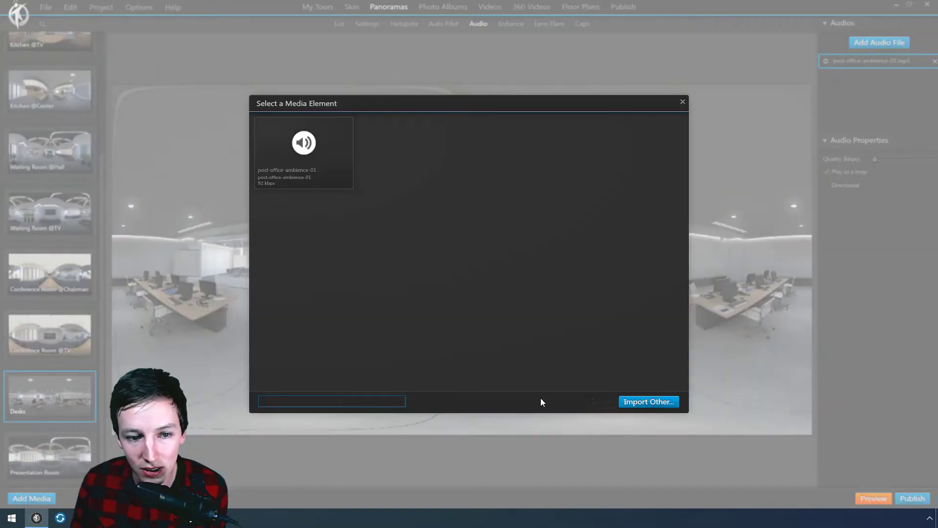
pyautogui.click(655, 402)
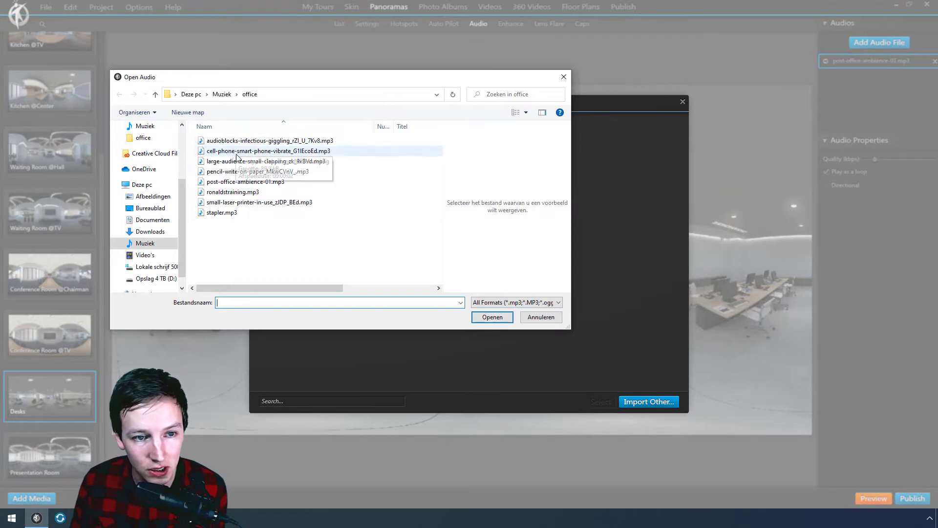
pyautogui.click(245, 141)
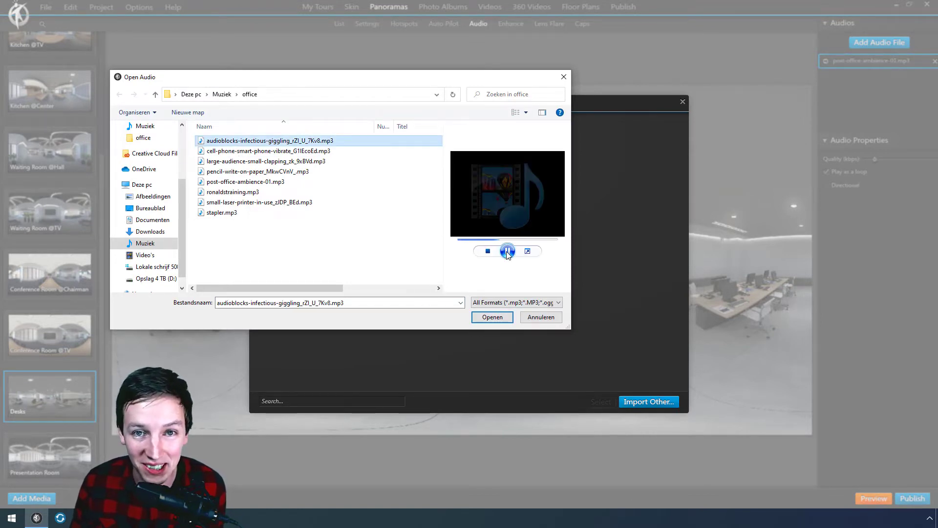
pyautogui.click(497, 318)
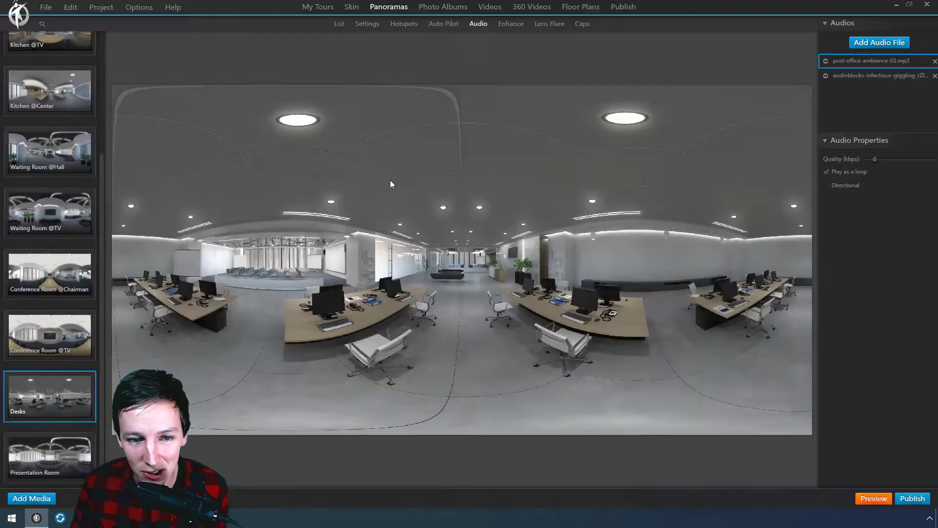
pyautogui.click(851, 76)
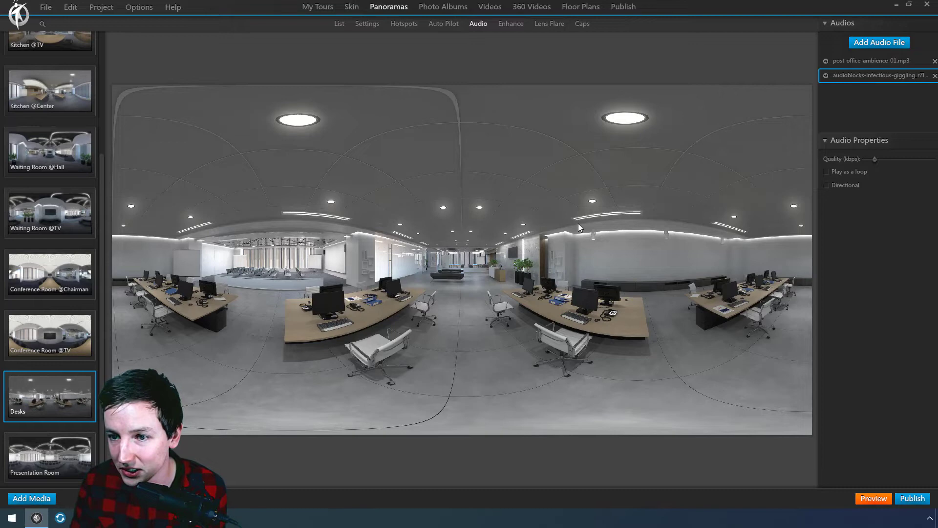
# - Set the giggling audio to Directional and shrink its sound zone over the left-hand desks
pyautogui.click(847, 187)
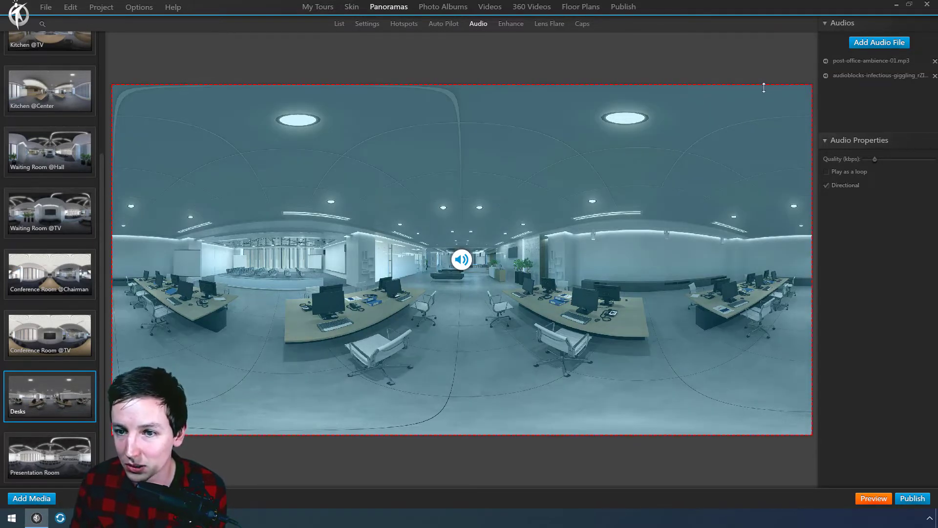
pyautogui.moveTo(764, 89); pyautogui.dragTo(719, 224)
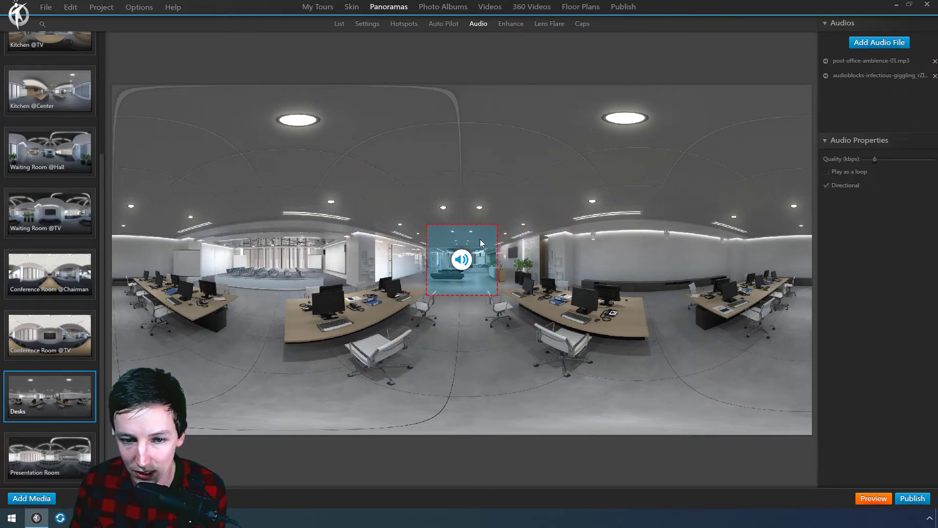
pyautogui.moveTo(480, 239); pyautogui.dragTo(367, 223)
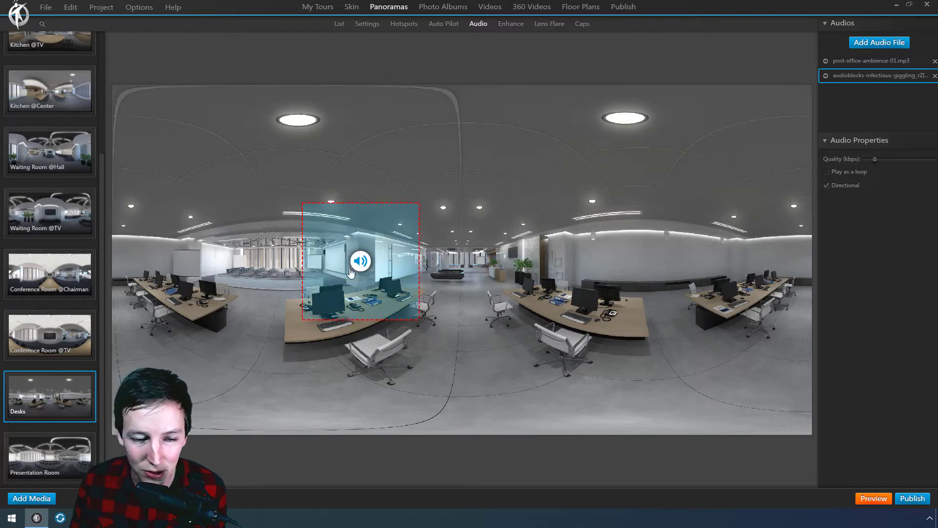
pyautogui.moveTo(371, 267); pyautogui.dragTo(183, 300)
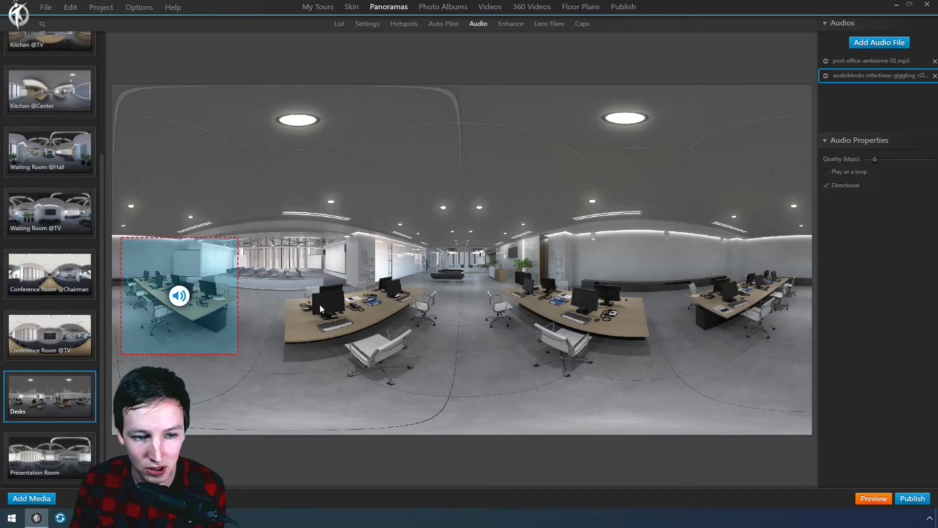
pyautogui.click(872, 499)
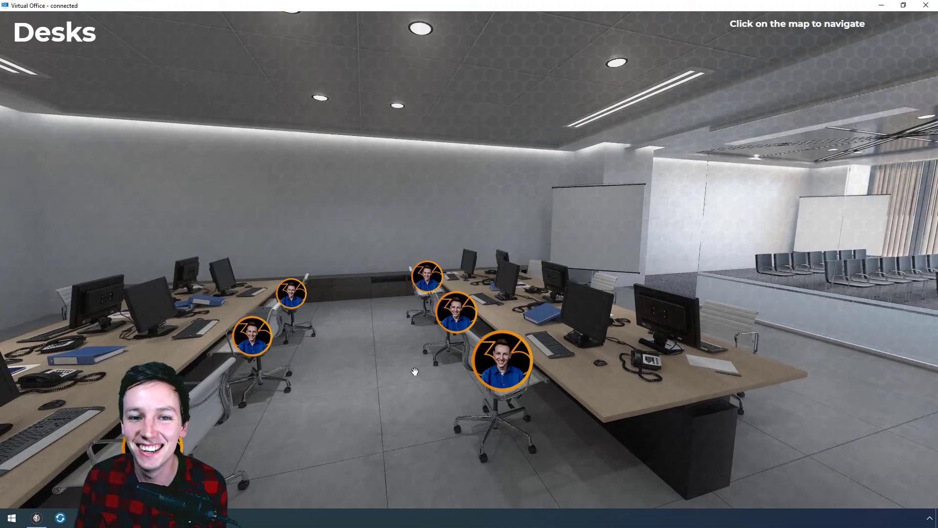
pyautogui.moveTo(384, 376); pyautogui.dragTo(425, 403)
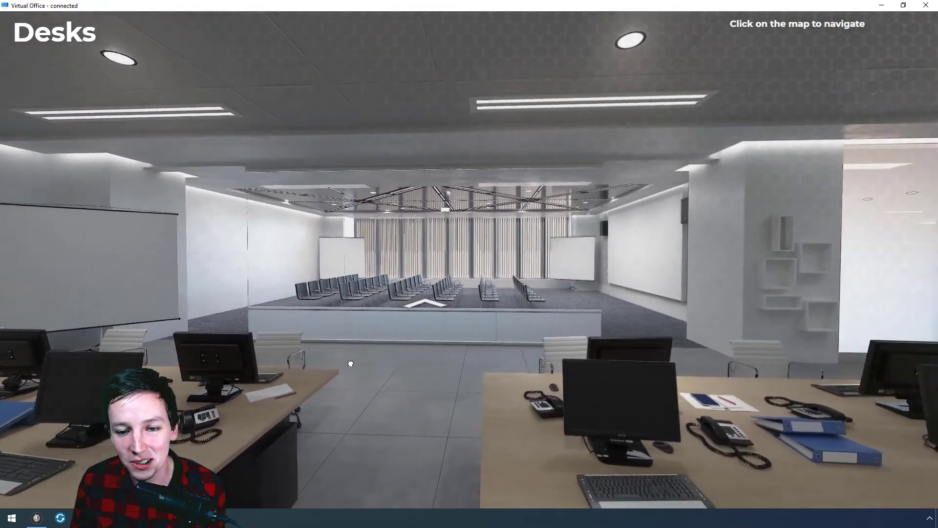